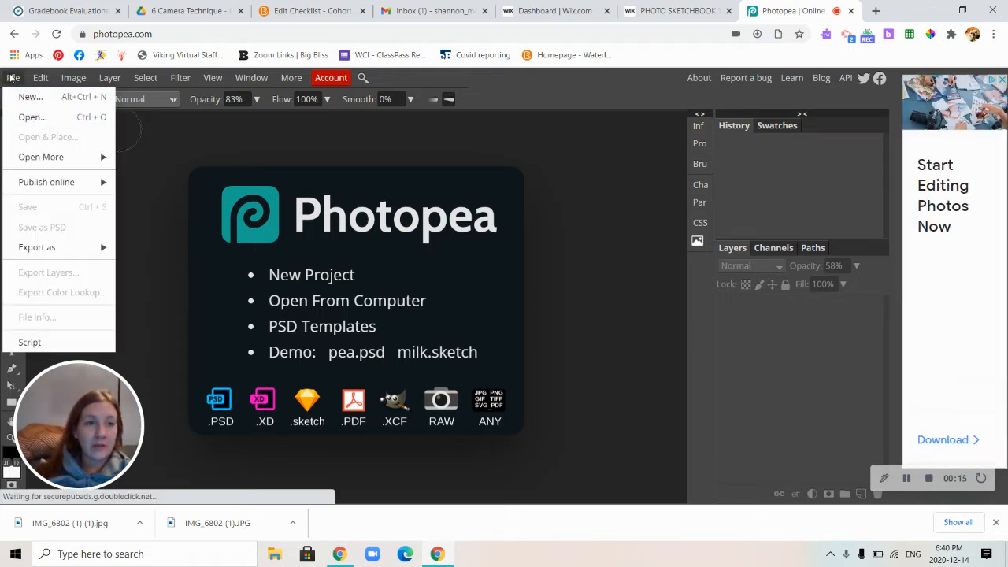
Open the image IMG_6714 from the California folder inside Photos.
left_click(30, 116)
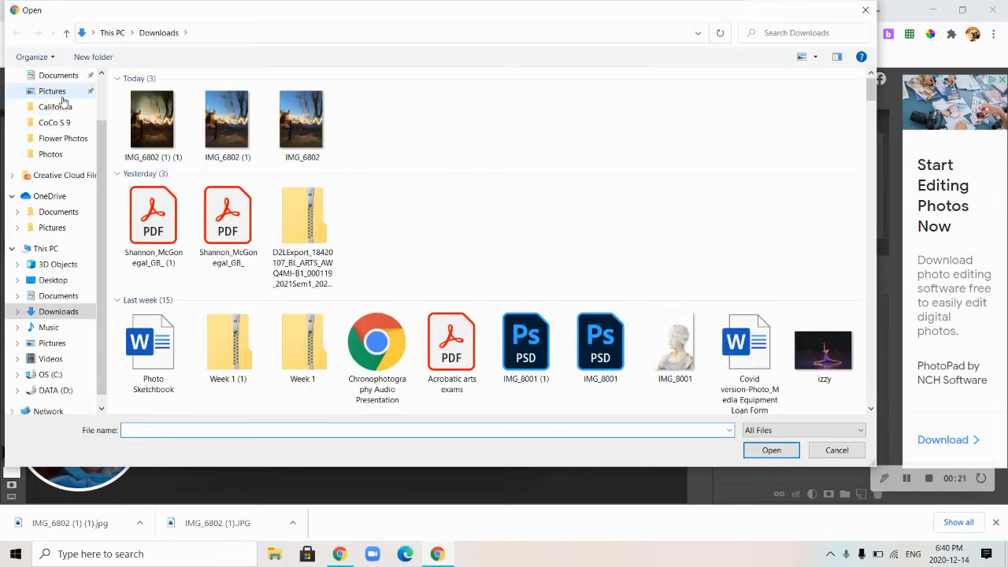
left_click(52, 154)
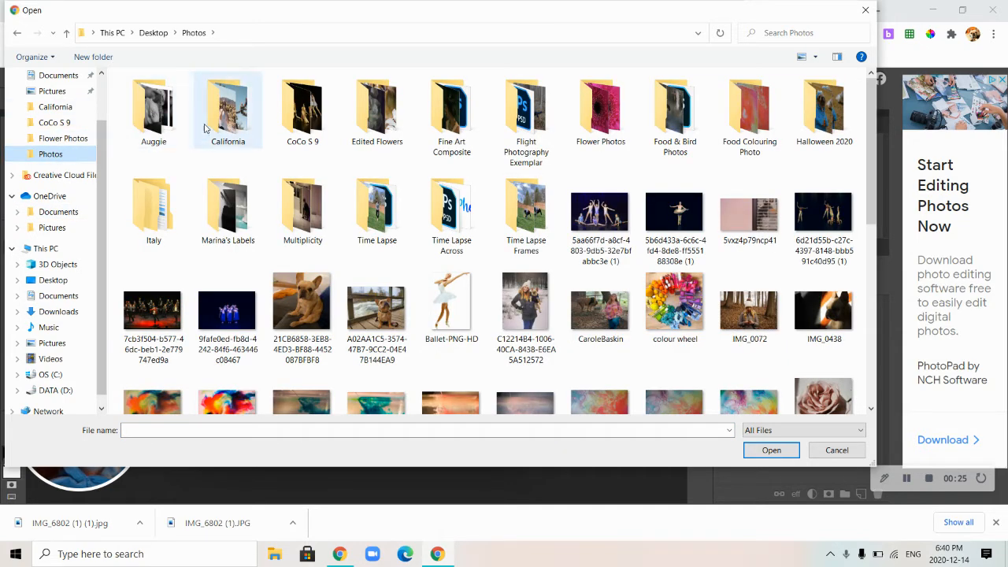
double_click(232, 110)
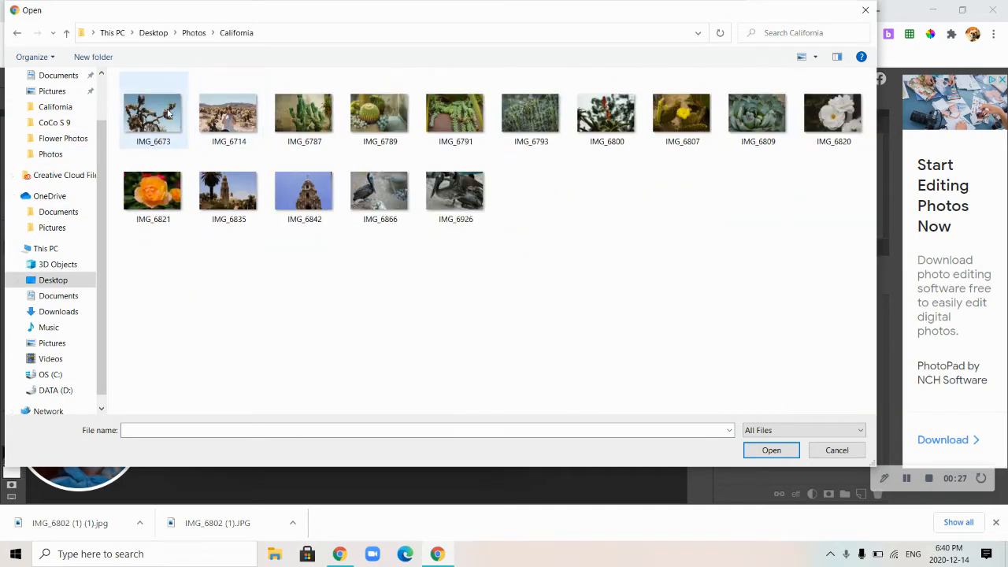
double_click(233, 116)
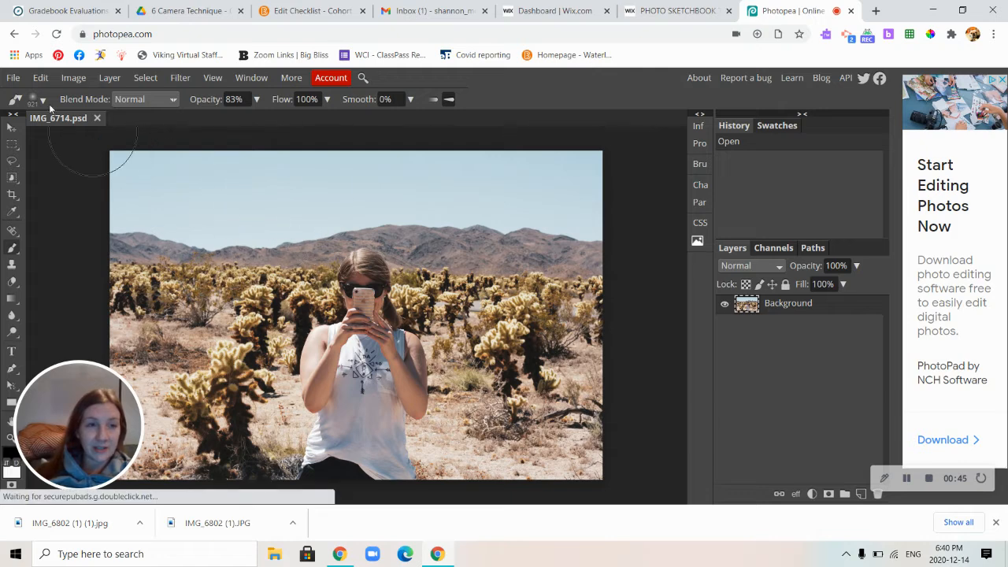
Flip the Background layer vertically.
left_click(37, 79)
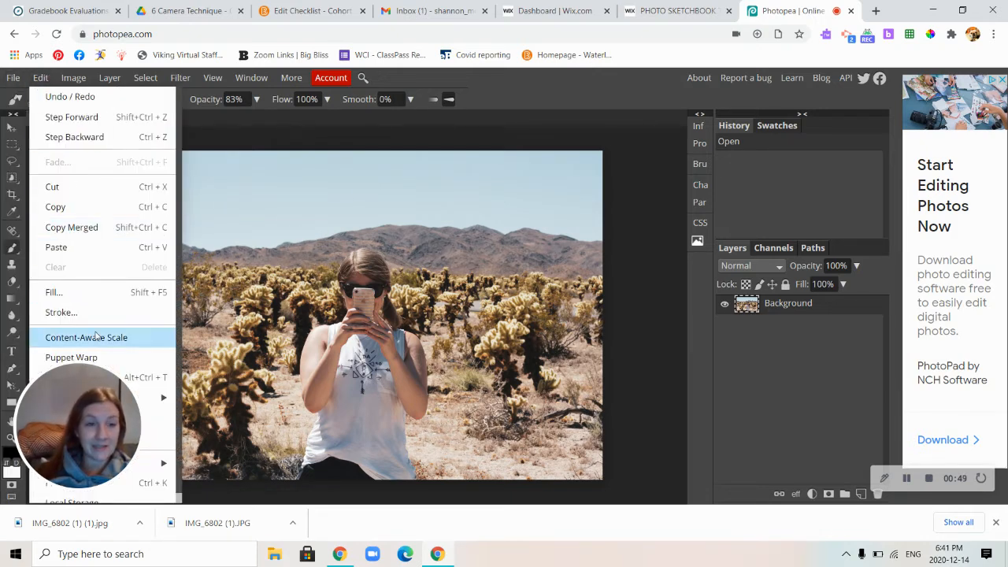
mouse_move(126, 389)
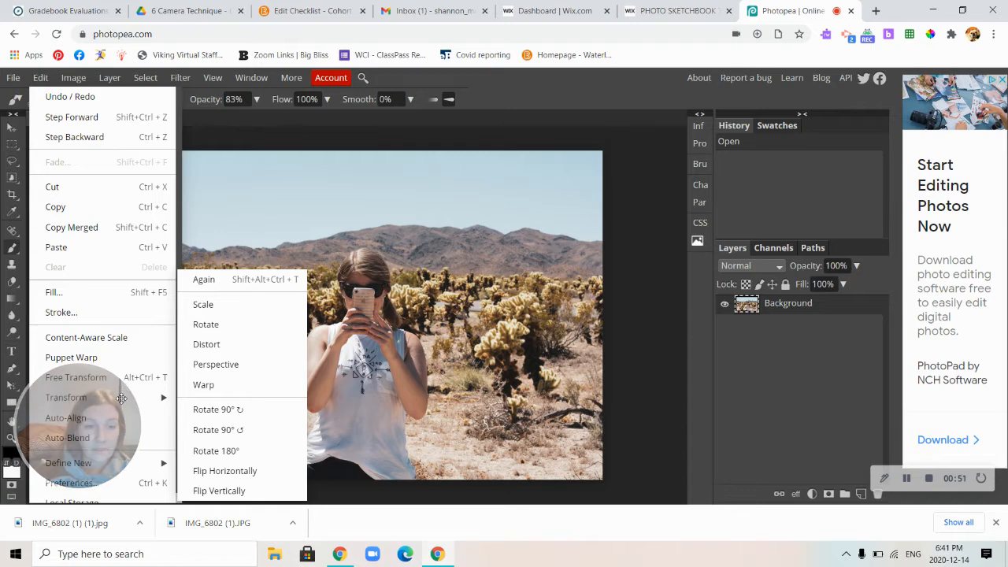
left_click(237, 491)
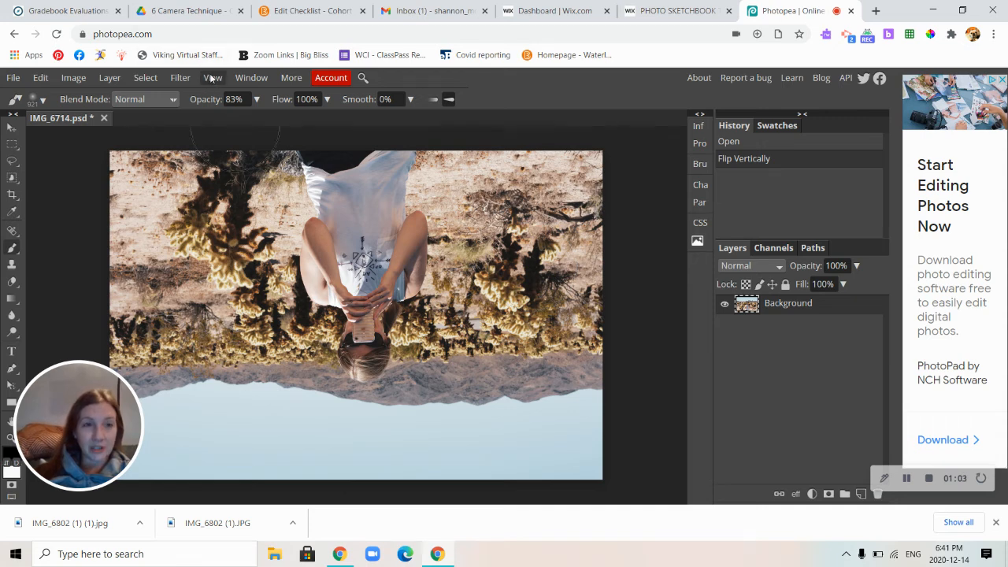
Apply the Polar Coordinates distortion to the flipped photo with the Rect to Polar option.
left_click(180, 79)
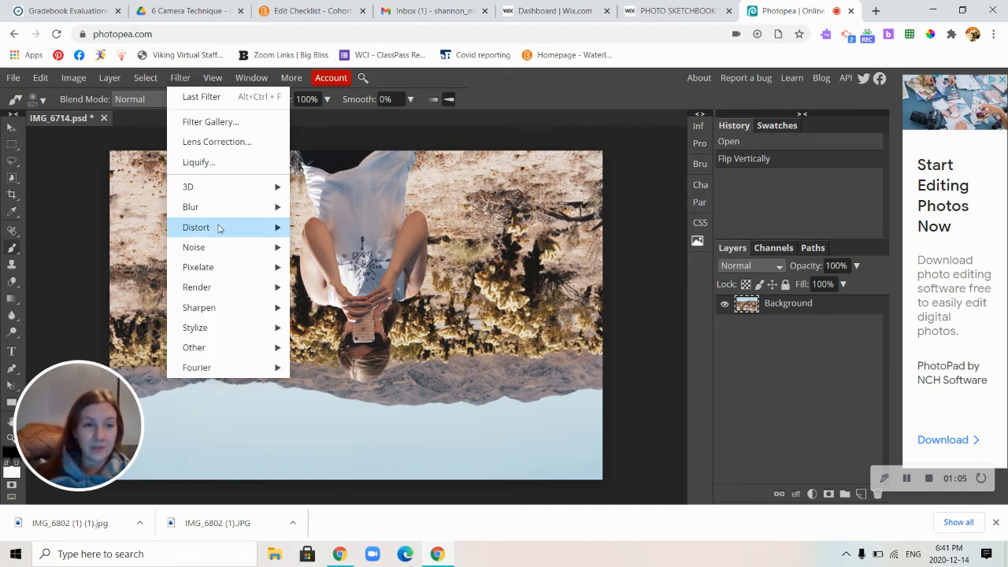
mouse_move(219, 228)
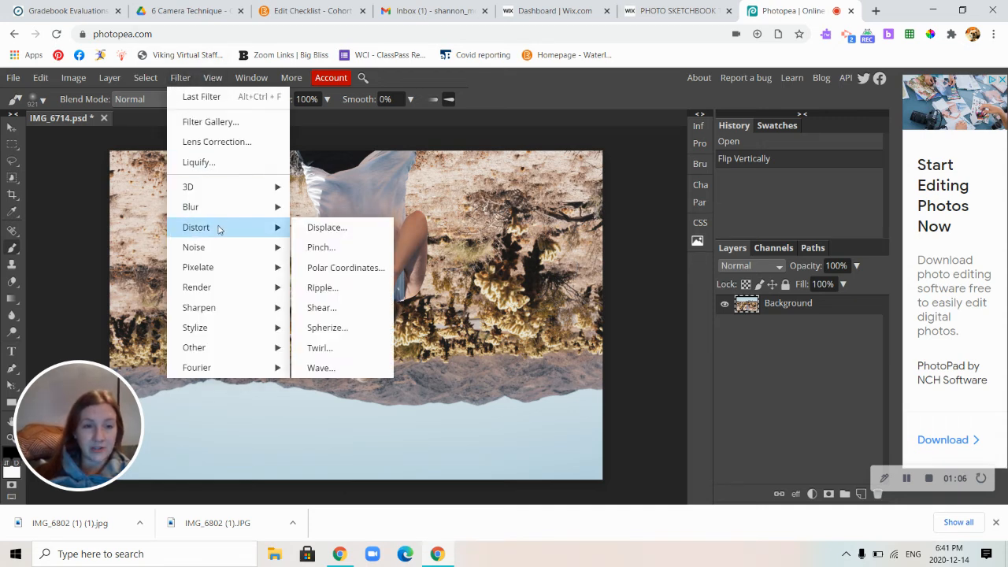
left_click(337, 269)
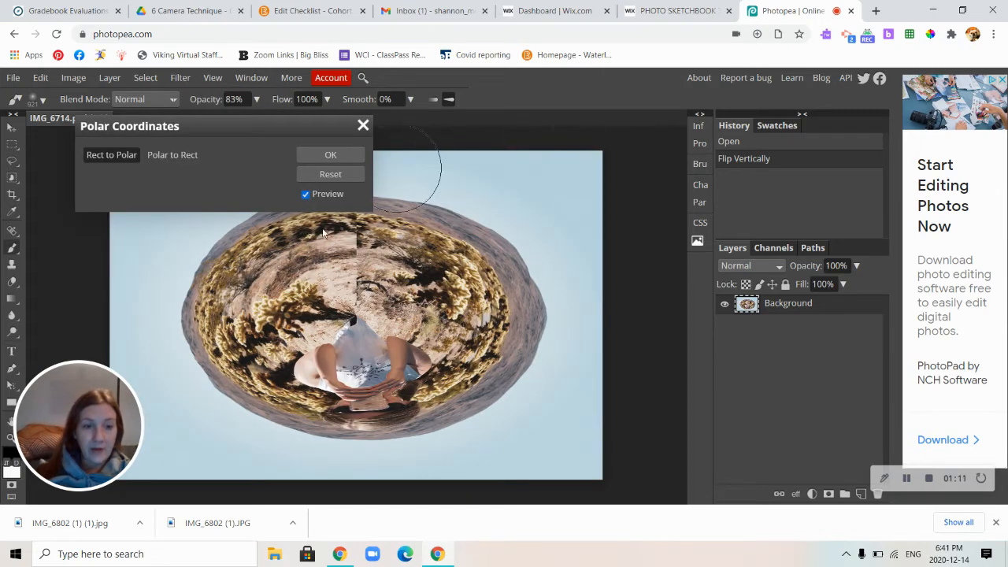
left_click(330, 156)
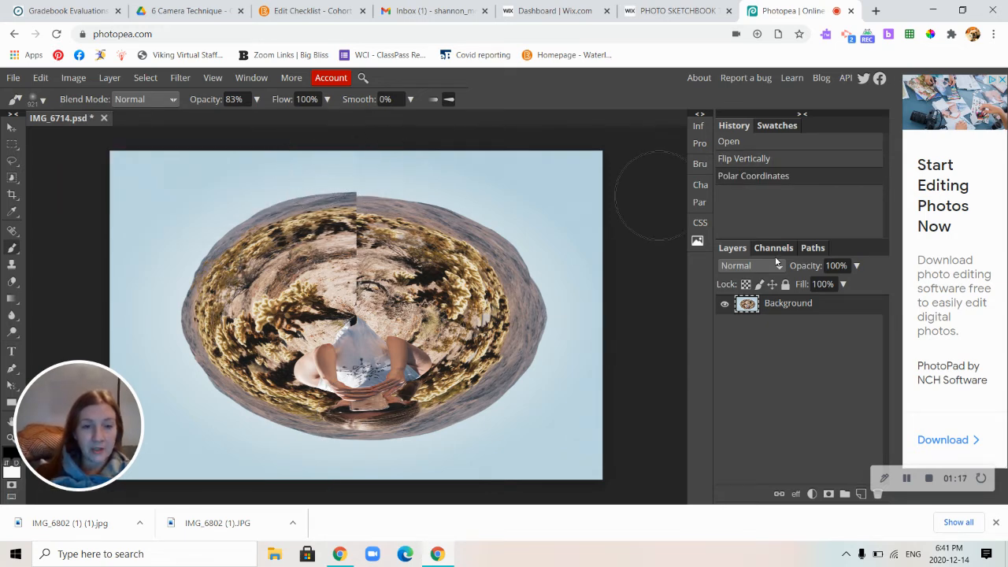
Duplicate the Background layer and hide the original.
right_click(793, 308)
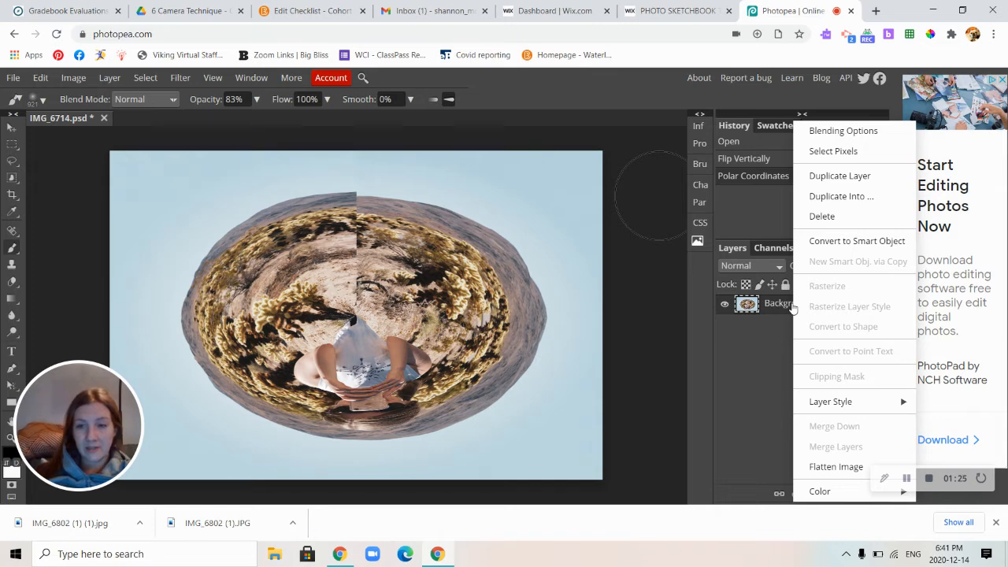
left_click(838, 177)
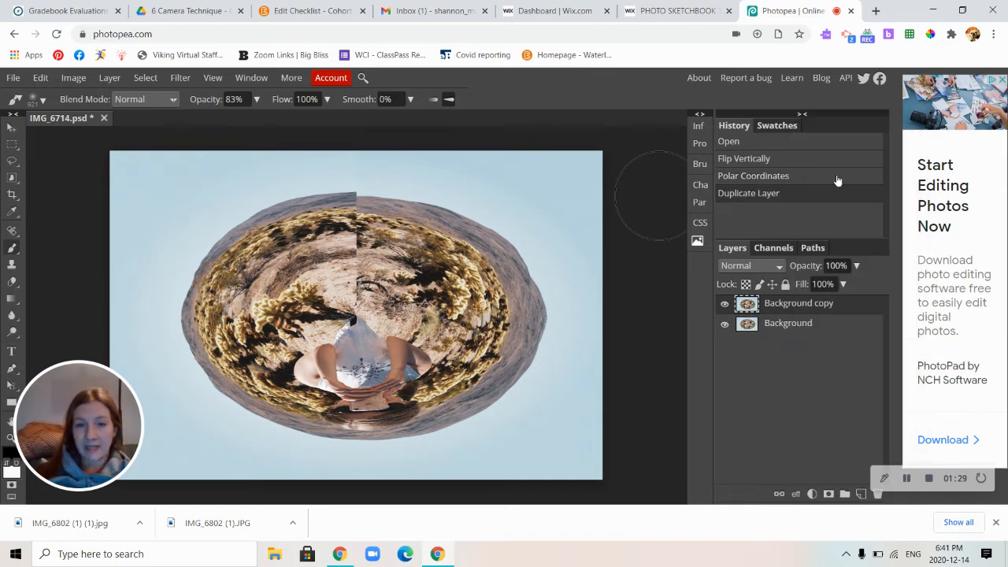
left_click(721, 324)
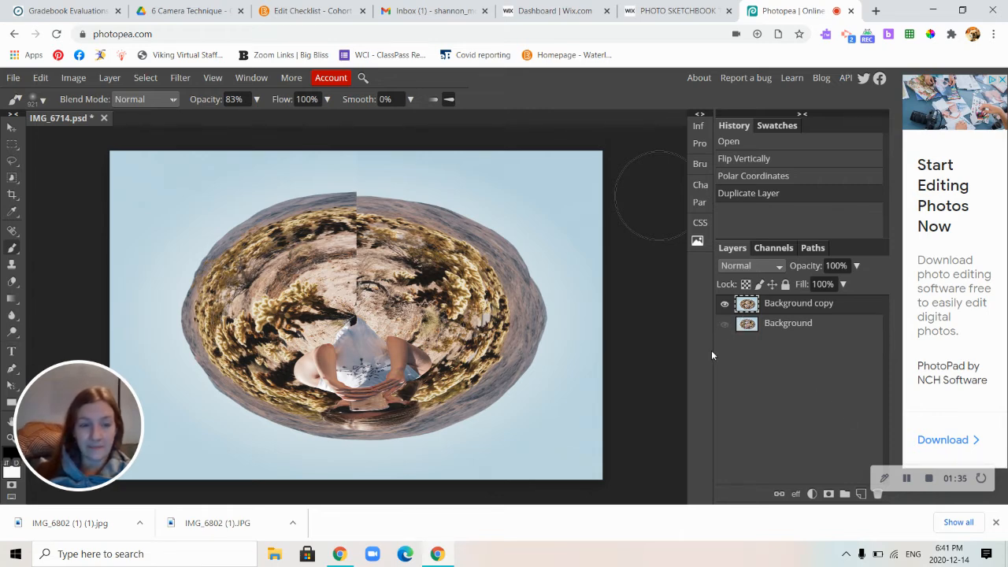
Apply a 4.3 px Gaussian Blur to a rectangular selection around the planet's upper vertical seam, and deselect it.
left_click(12, 145)
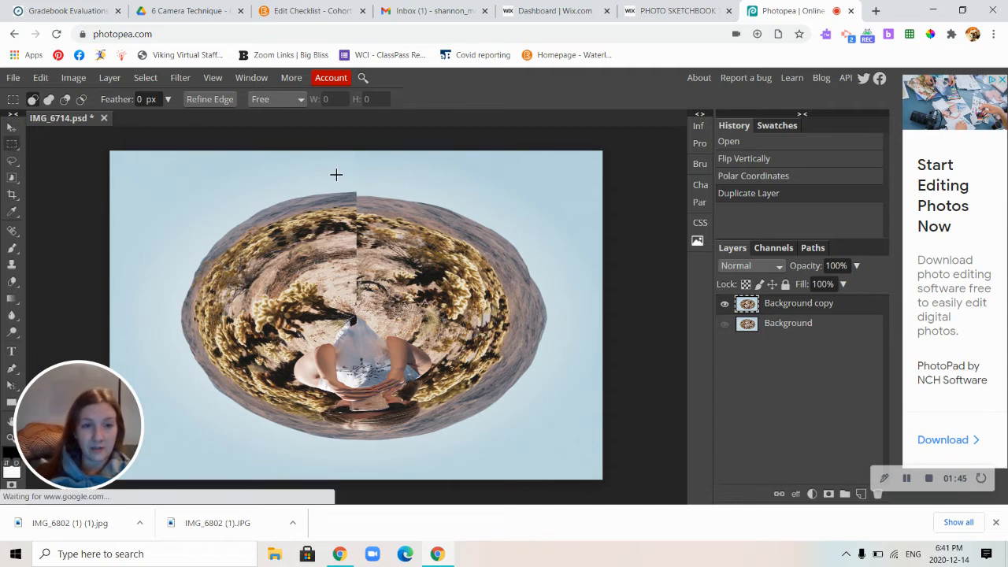
left_click_drag(333, 191, 379, 314)
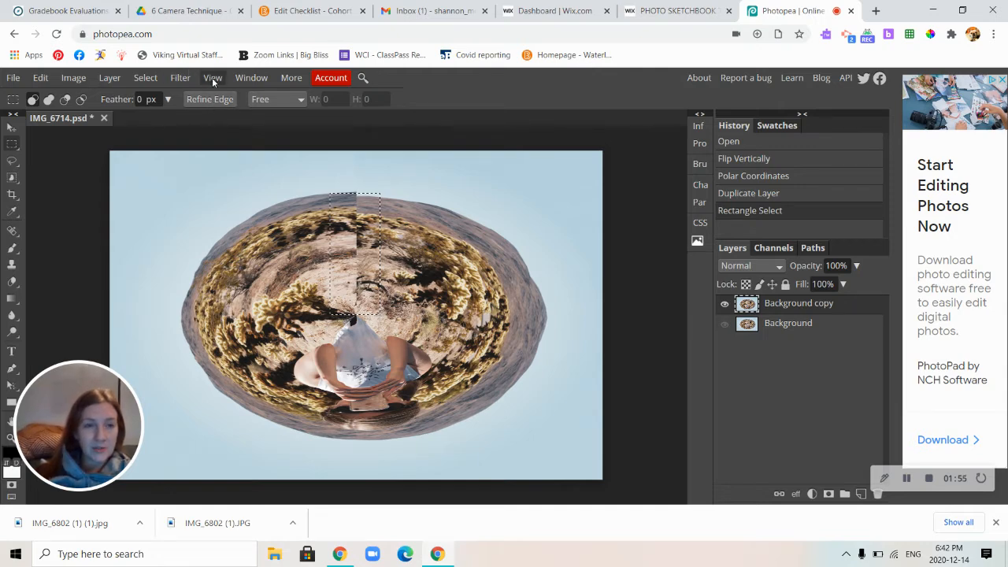
left_click(182, 79)
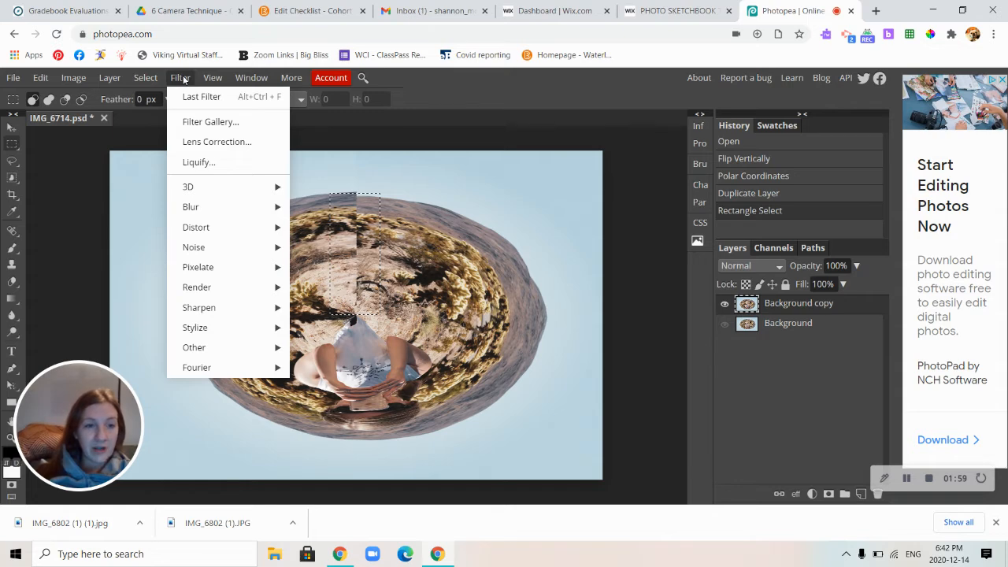
mouse_move(197, 202)
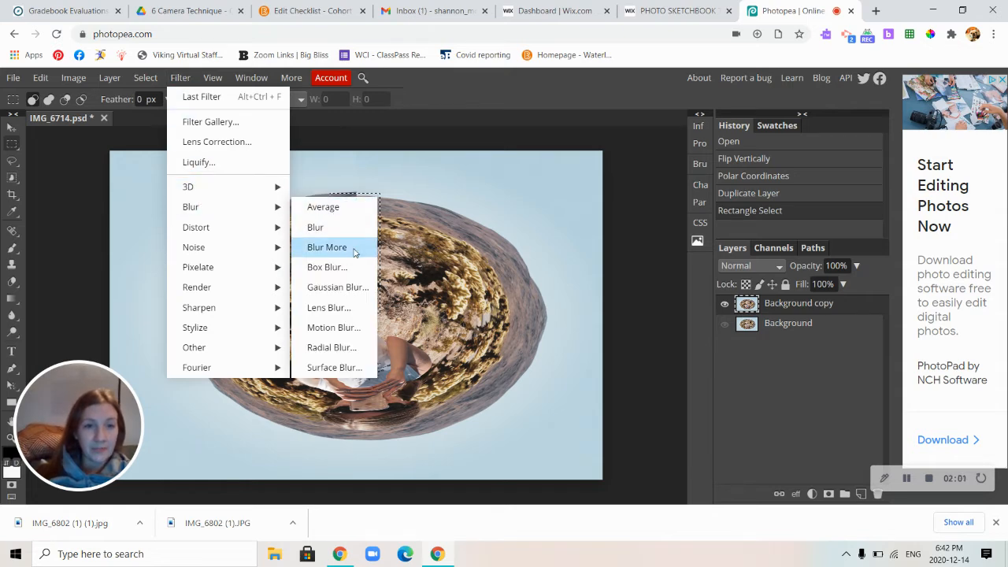
left_click(350, 288)
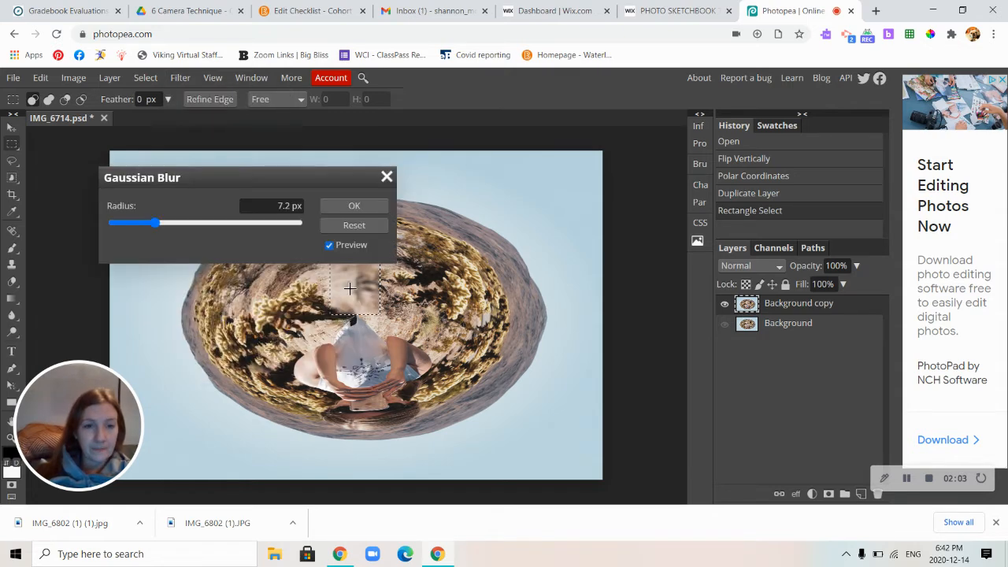
left_click_drag(313, 170, 719, 253)
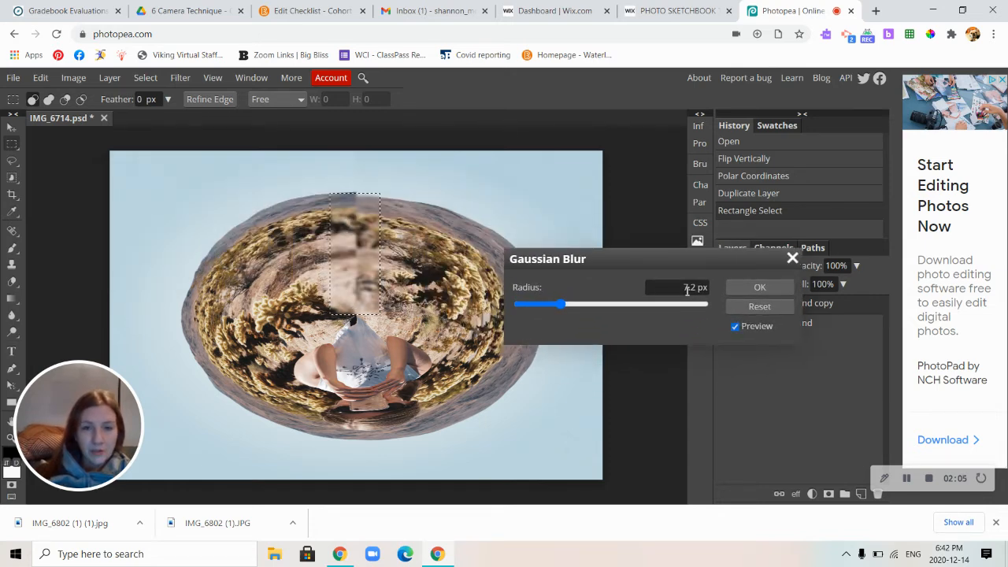
left_click_drag(556, 306, 555, 308)
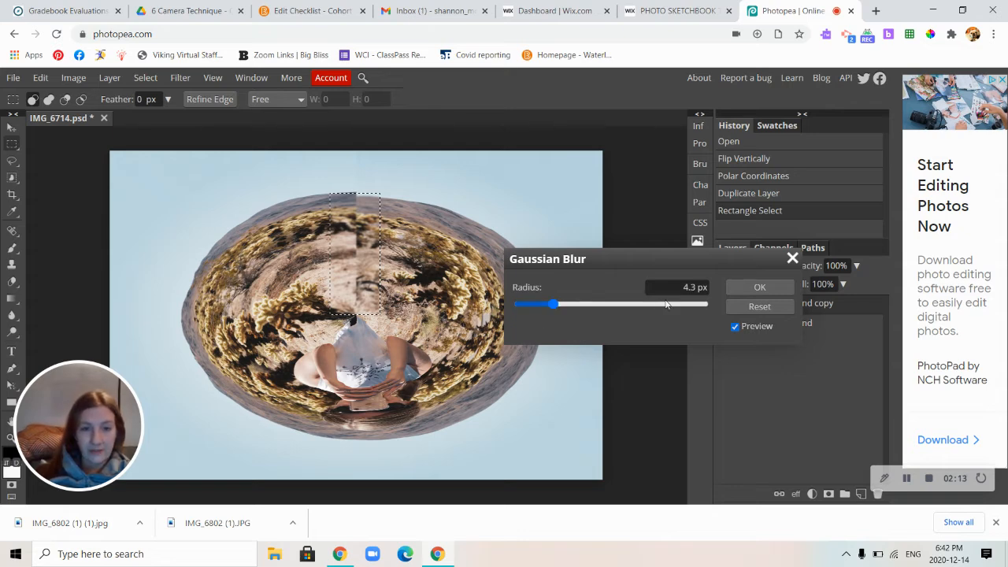
left_click(743, 286)
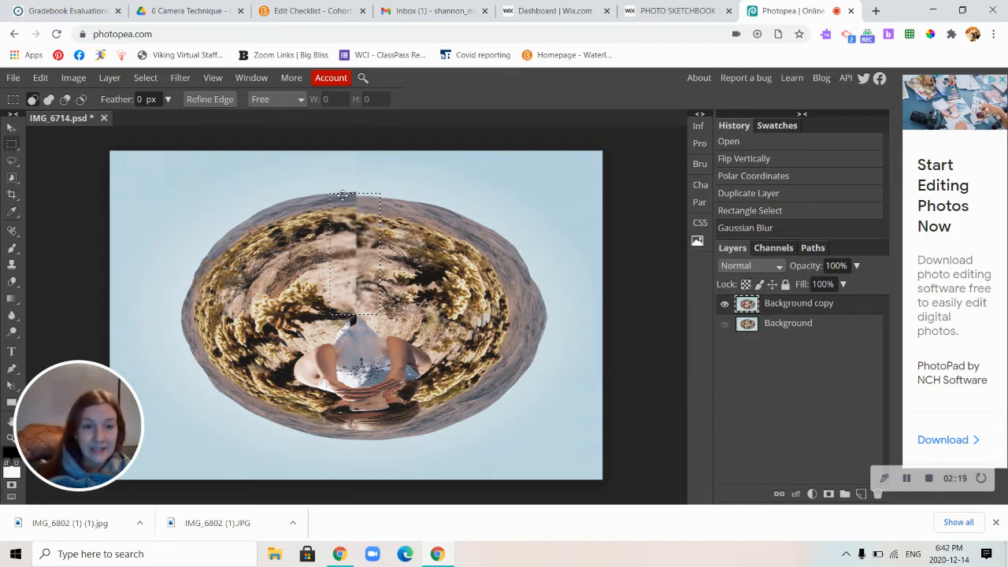
left_click(437, 374)
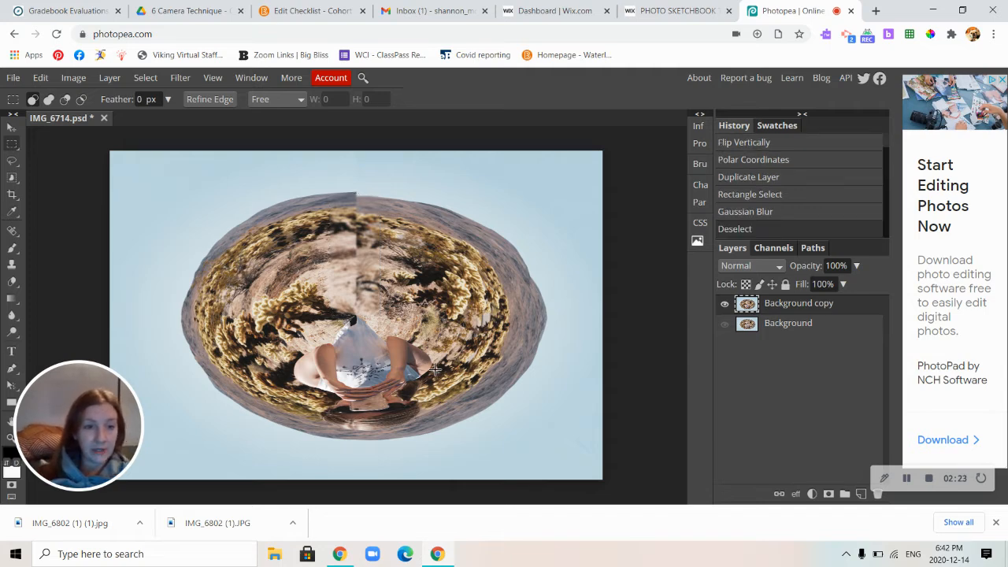
Set up the Blur tool with a 99 px brush at 0% hardness.
left_click(12, 316)
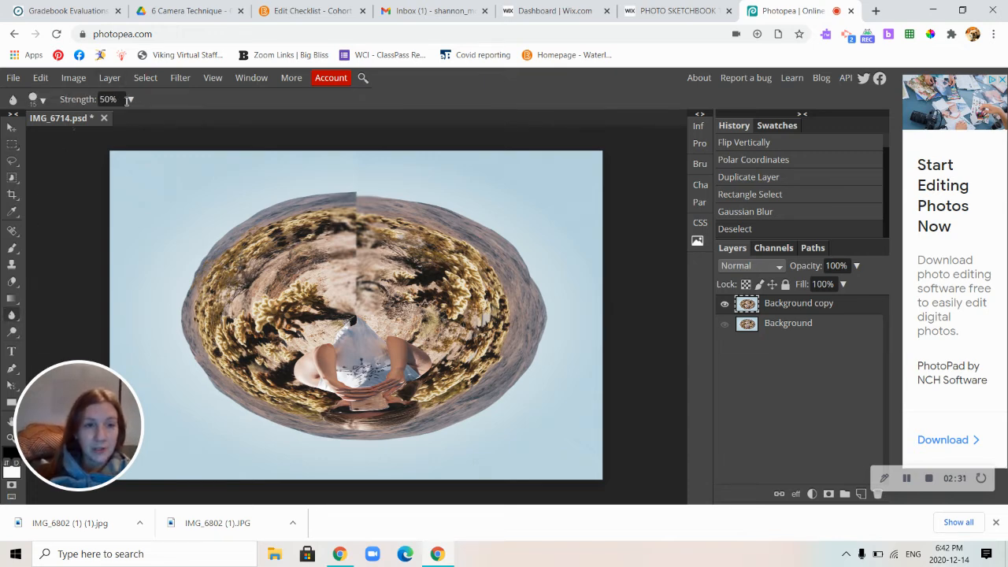
left_click(44, 100)
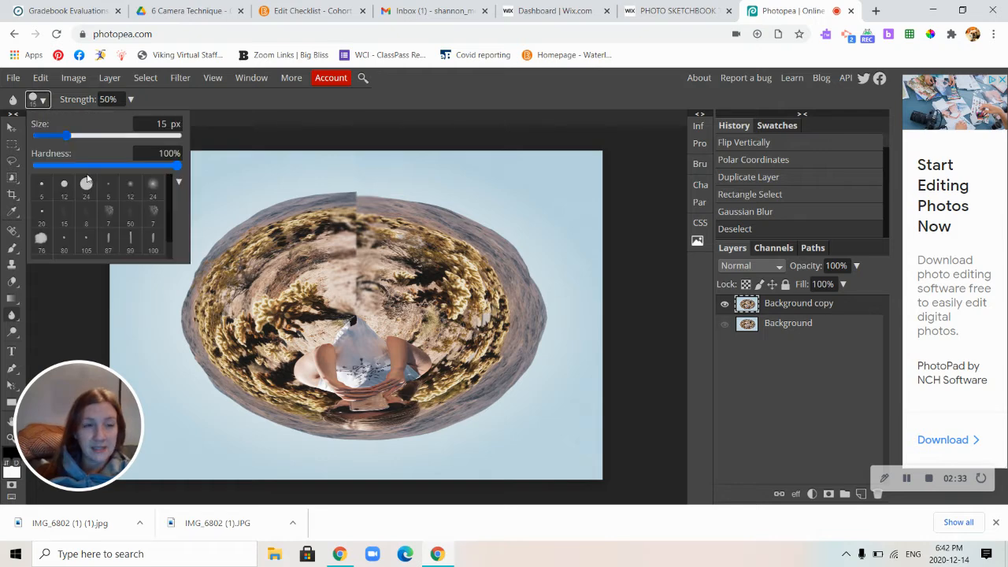
left_click_drag(178, 165, 25, 170)
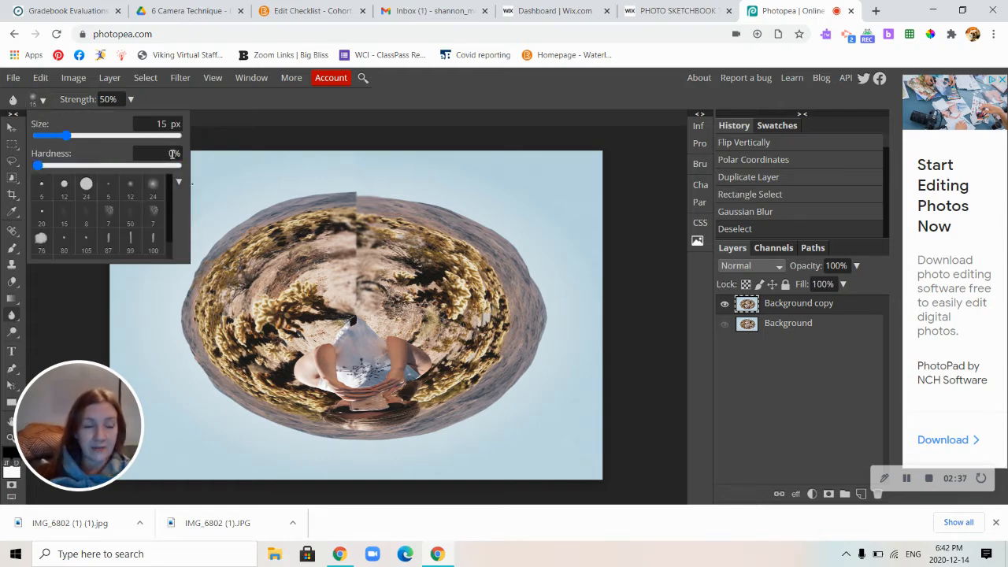
left_click_drag(66, 136, 68, 137)
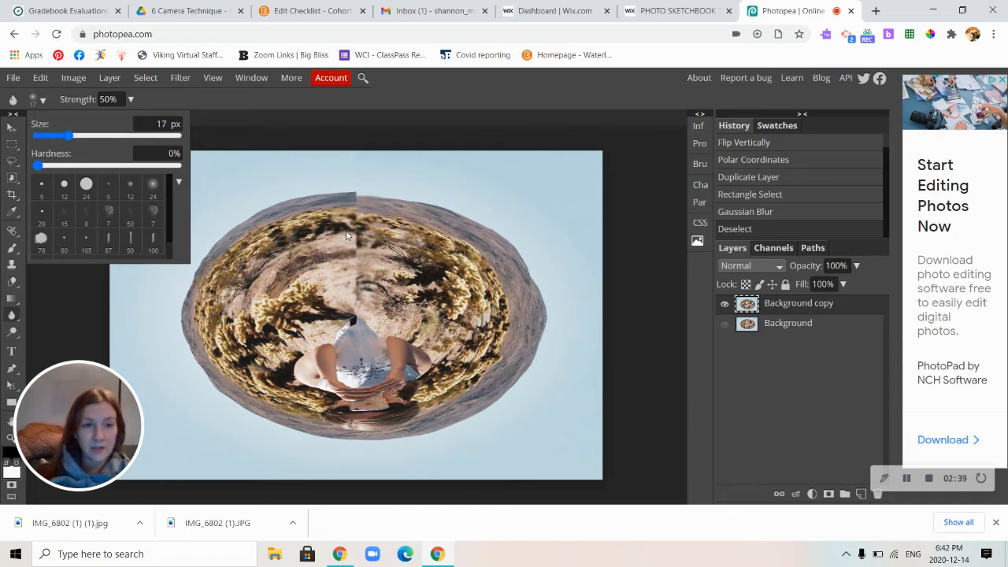
left_click_drag(69, 135, 98, 147)
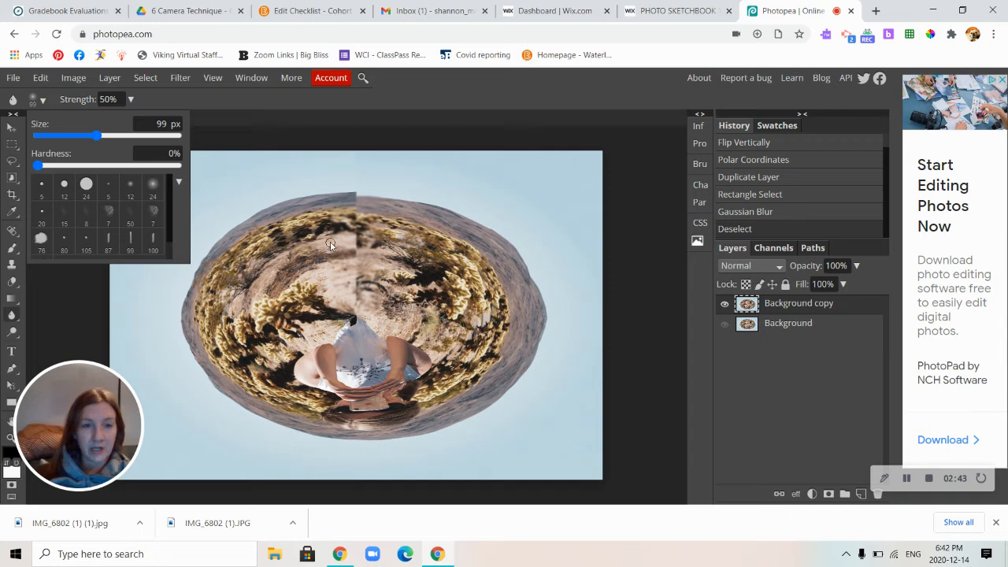
left_click(38, 100)
left_click(38, 100)
left_click(176, 115)
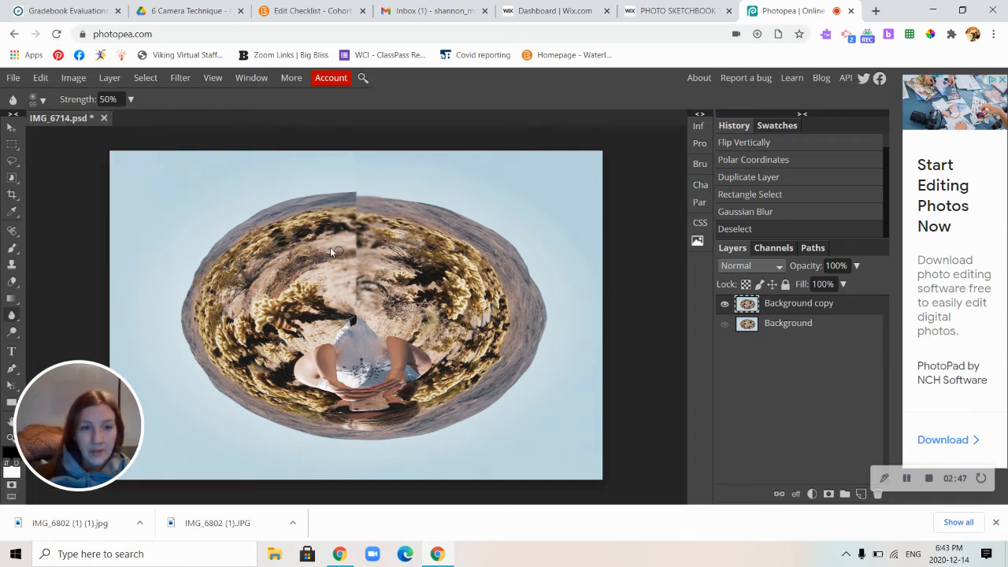
Paint Blur tool strokes over the ground around the upper vertical seam to soften the transition.
mouse_move(325, 242)
left_mouse_down()
mouse_move(279, 261)
mouse_move(332, 270)
mouse_move(275, 283)
left_mouse_up()
mouse_move(327, 260)
left_mouse_down()
mouse_move(269, 281)
mouse_move(337, 251)
mouse_move(328, 266)
mouse_move(291, 270)
left_mouse_up()
mouse_move(357, 251)
left_mouse_down()
mouse_move(380, 223)
mouse_move(341, 247)
mouse_move(373, 240)
mouse_move(346, 246)
left_mouse_up()
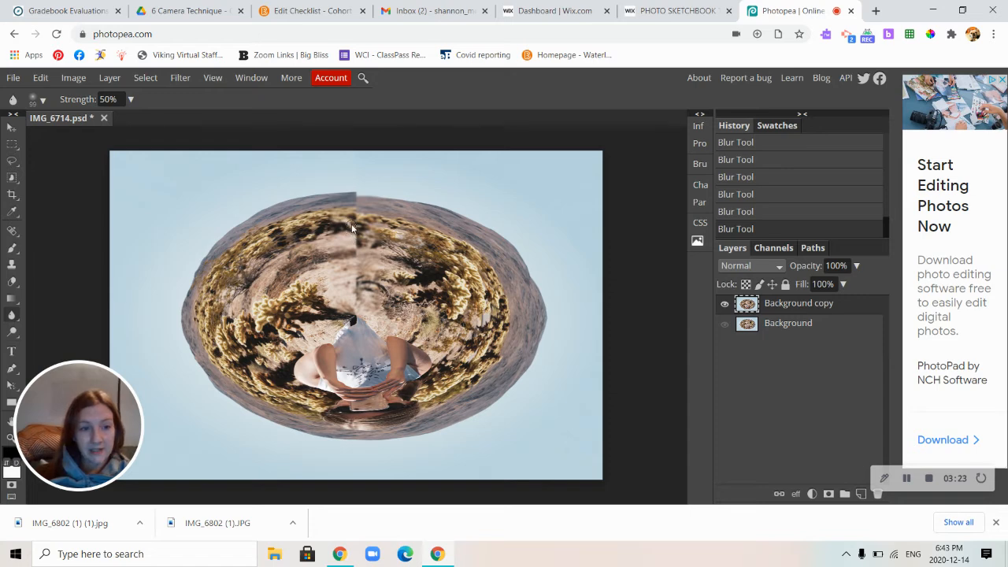
Set up the Clone tool with a 59 px brush.
left_click(12, 266)
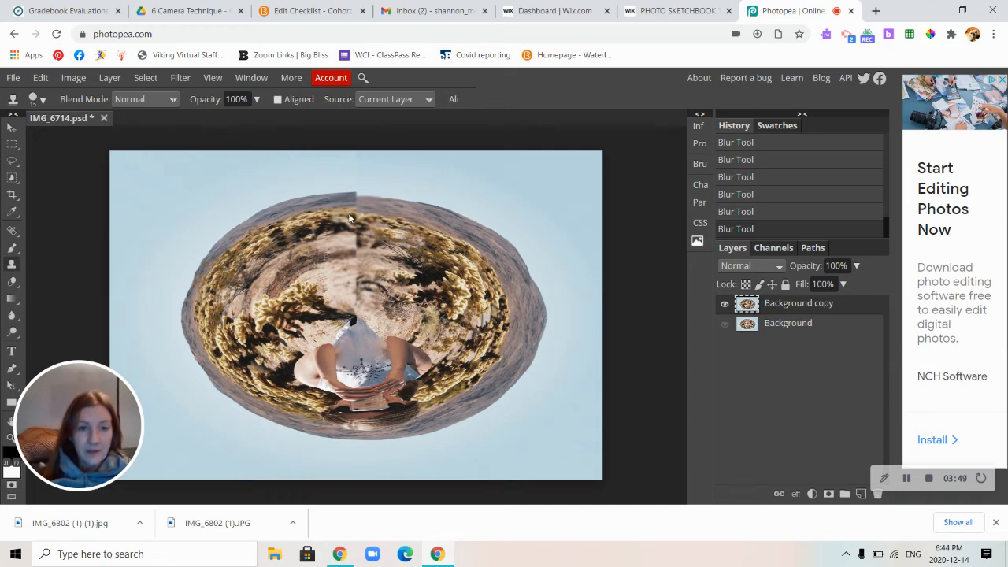
left_click(35, 99)
left_click_drag(67, 141, 87, 139)
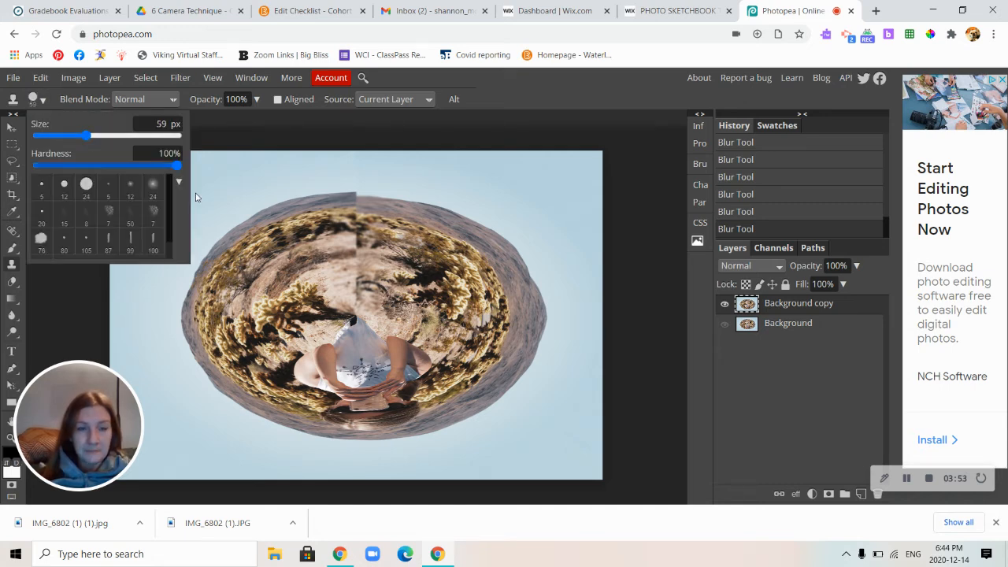
left_click(361, 216)
left_click(363, 215)
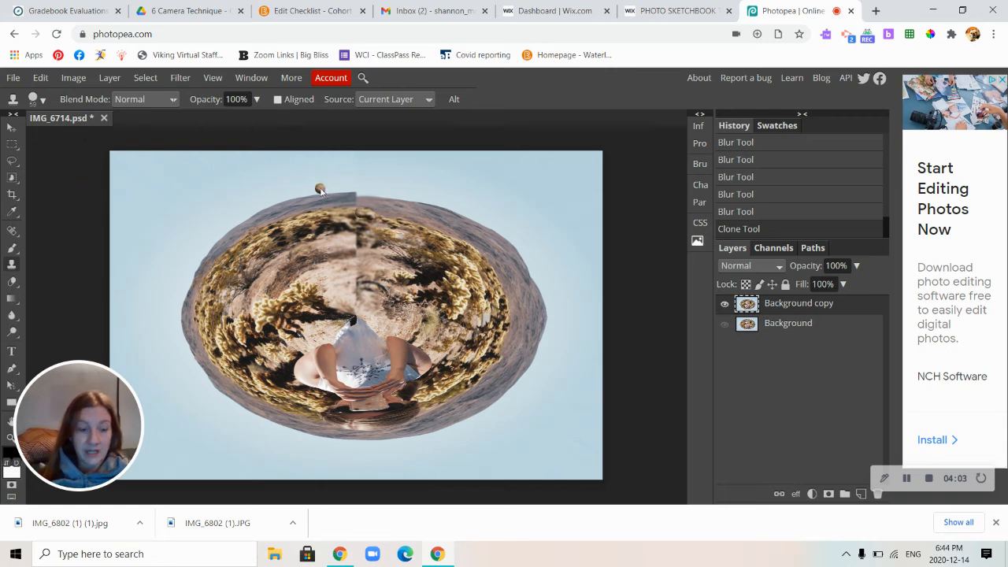
key("ctrl+z")
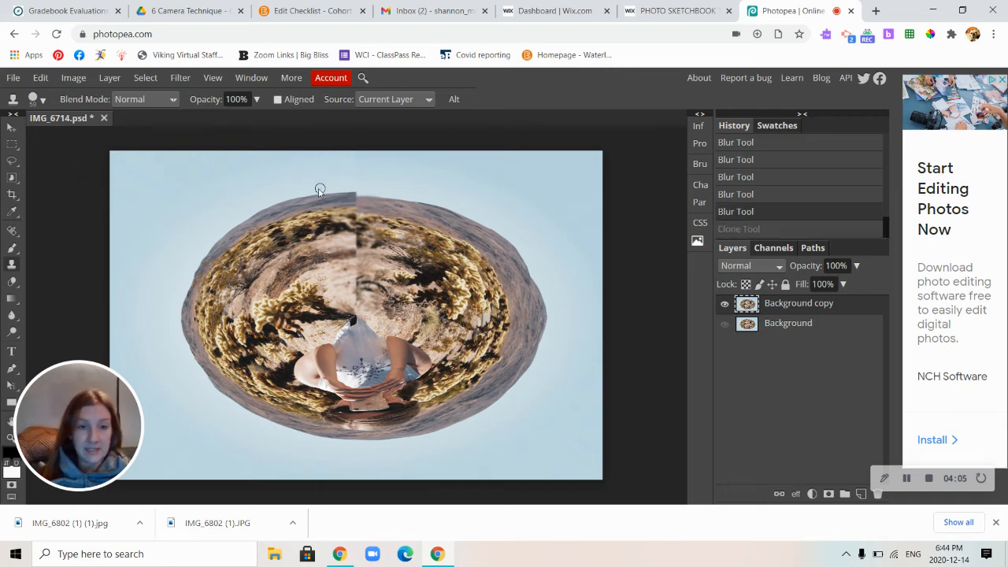
Set the Clone tool's brush to 39 px with 0% hardness.
left_click(36, 100)
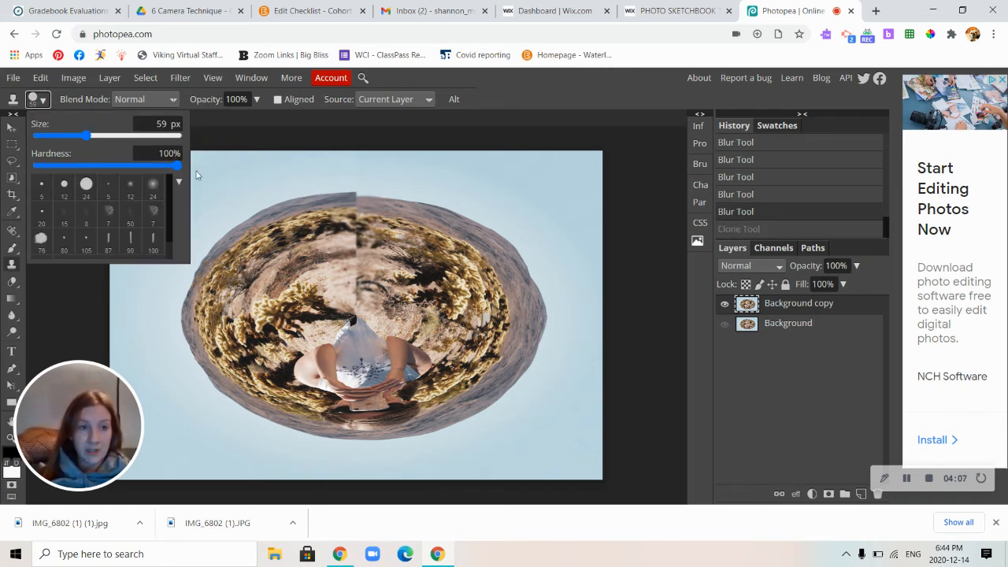
left_click_drag(177, 167, 74, 179)
left_click(51, 179)
left_click_drag(176, 167, 26, 177)
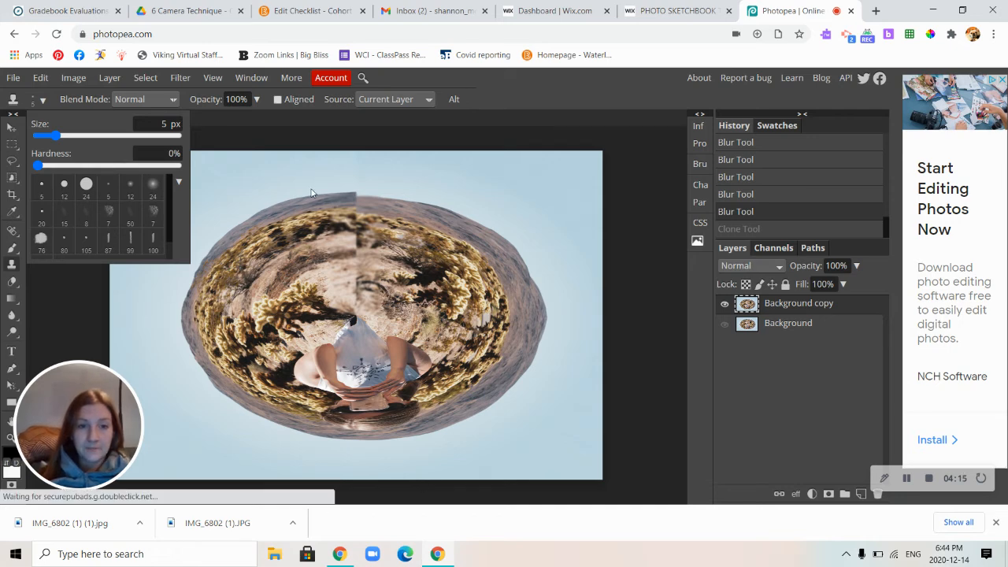
left_click_drag(56, 135, 83, 152)
left_click(357, 211)
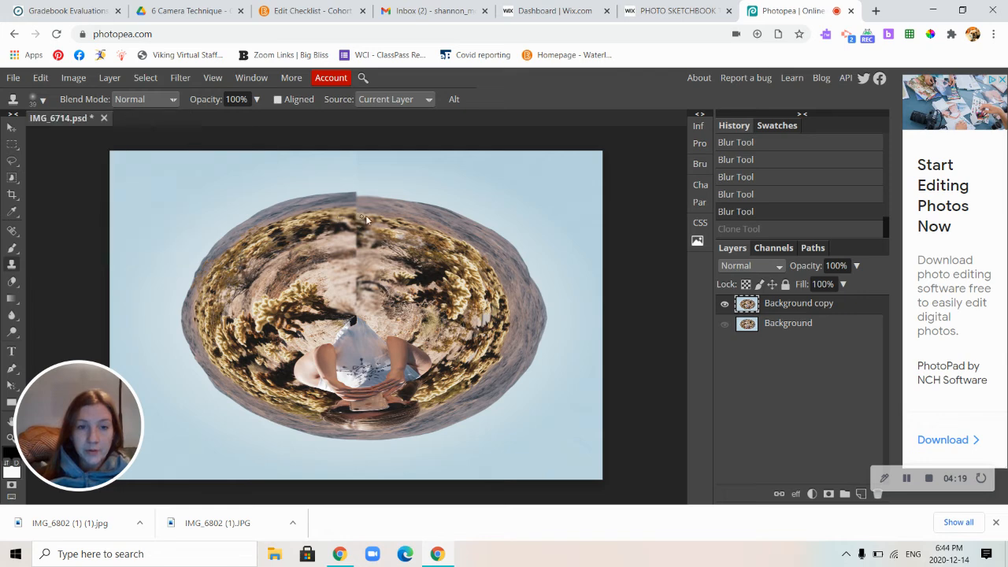
Clone nearby vegetation and ground texture over the upper vertical seam of the planet to hide the hard edge.
left_click(362, 210)
left_click(373, 217)
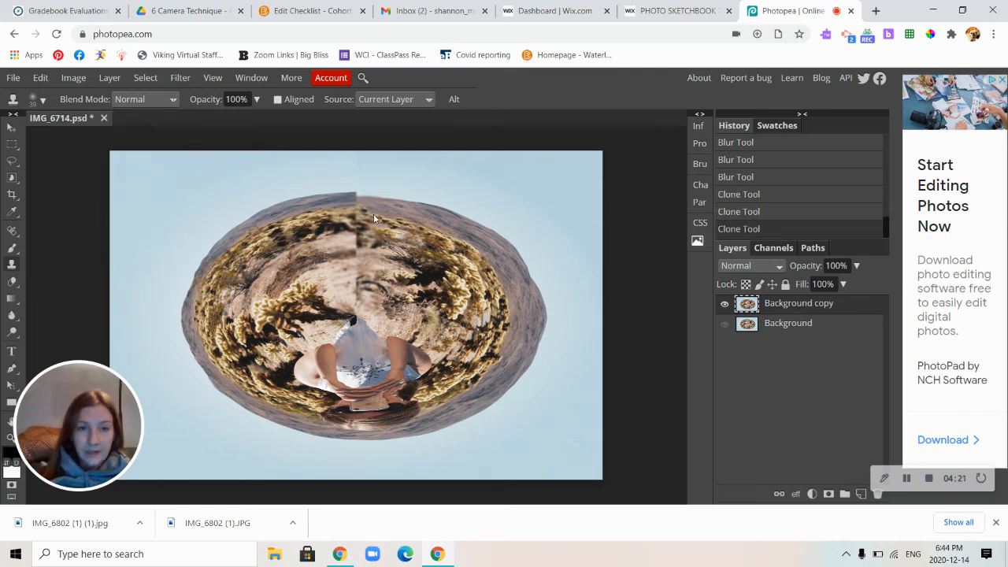
left_click(378, 215)
left_click(361, 225)
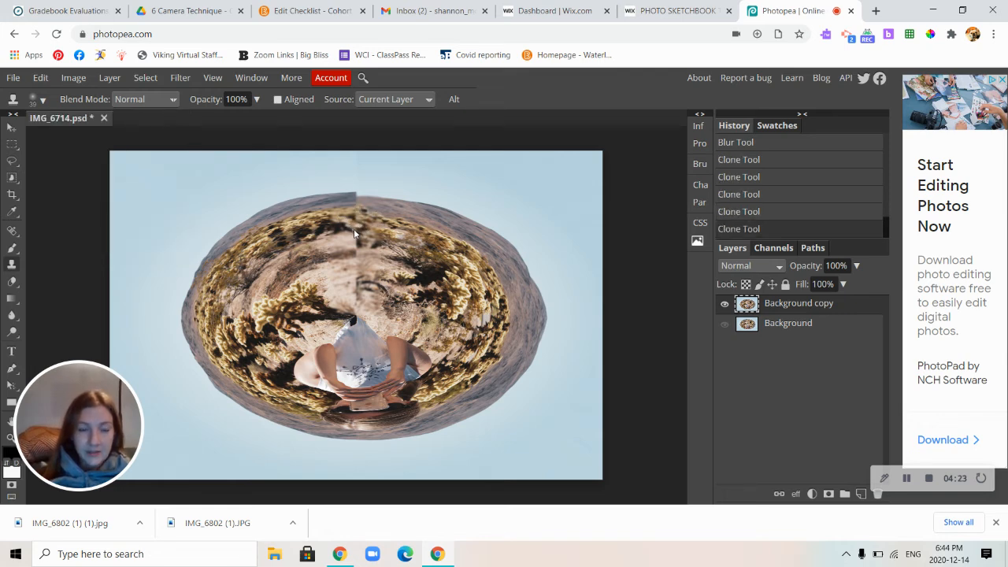
left_click(354, 228)
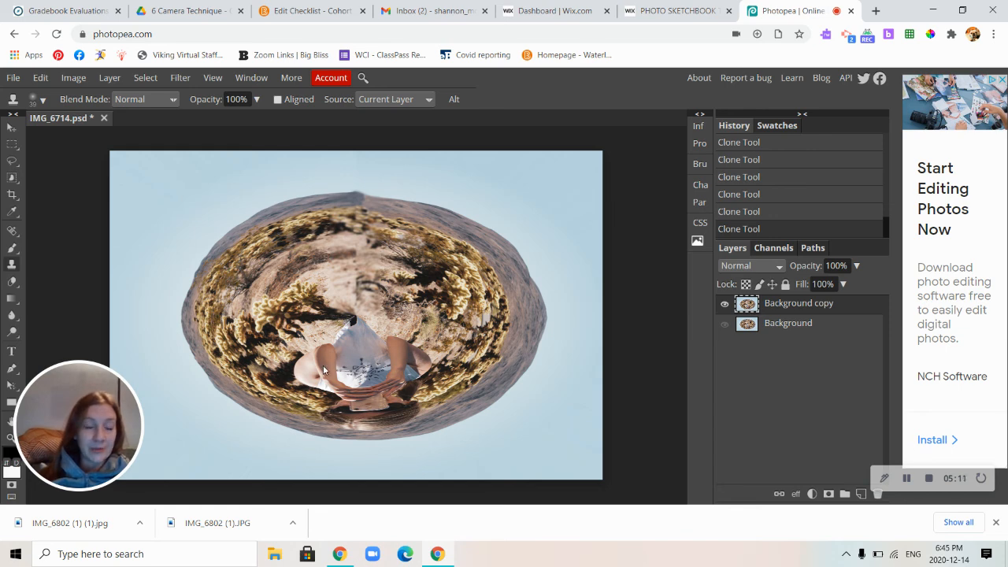
Flip the retouched Background copy layer vertically so the person appears upright.
left_click(41, 78)
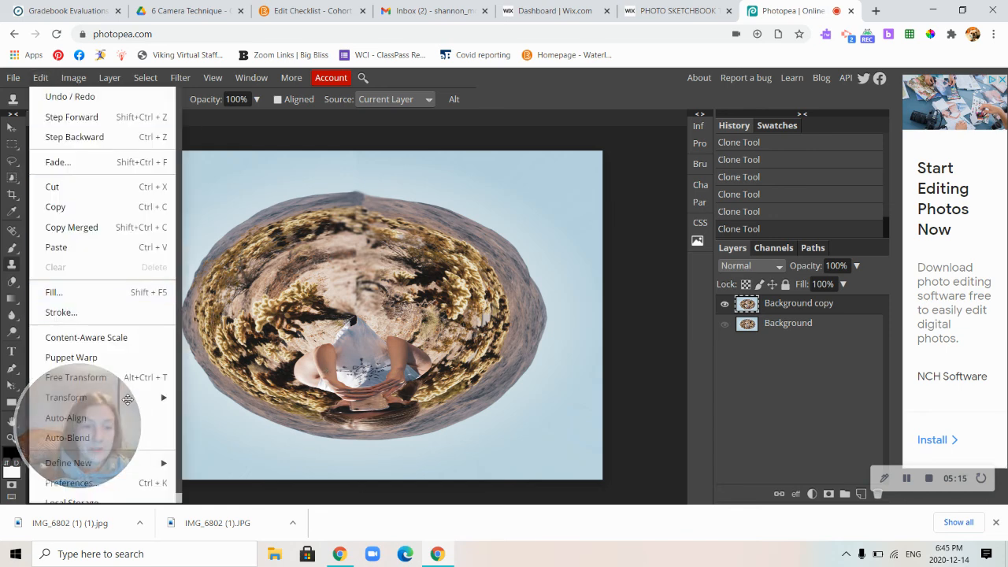
mouse_move(161, 399)
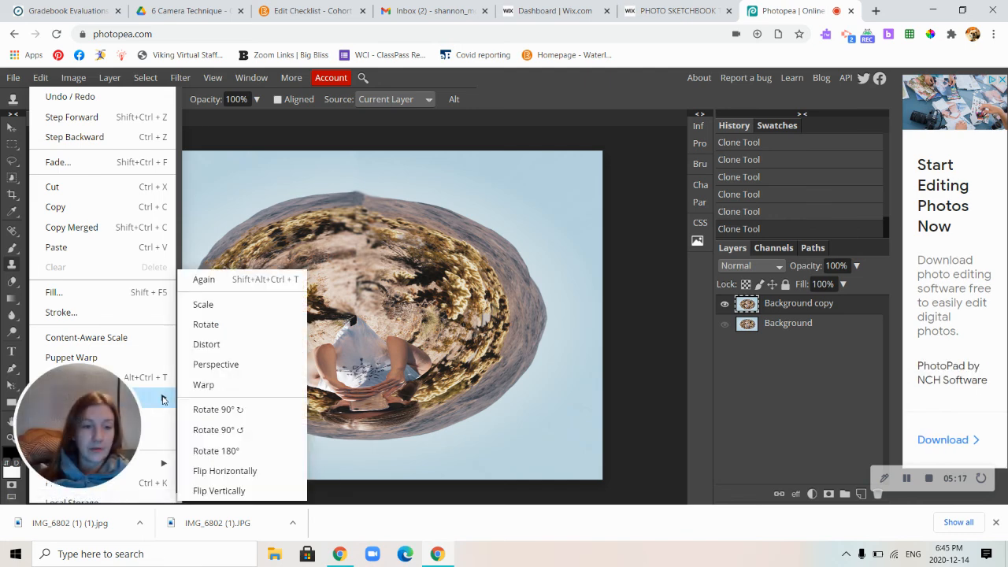
left_click(219, 491)
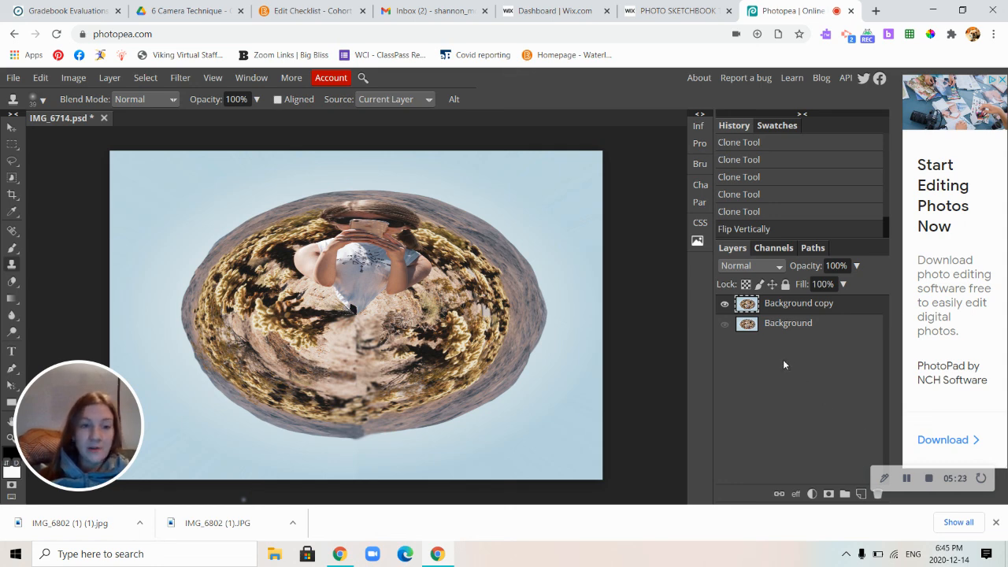
Start exporting the finished tiny planet image as a JPG.
left_click(14, 80)
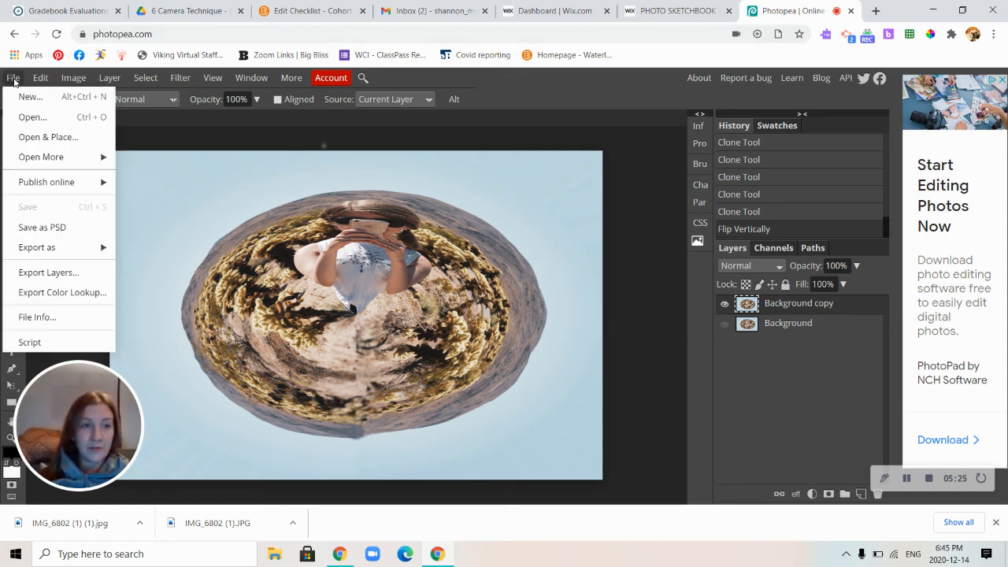
mouse_move(57, 255)
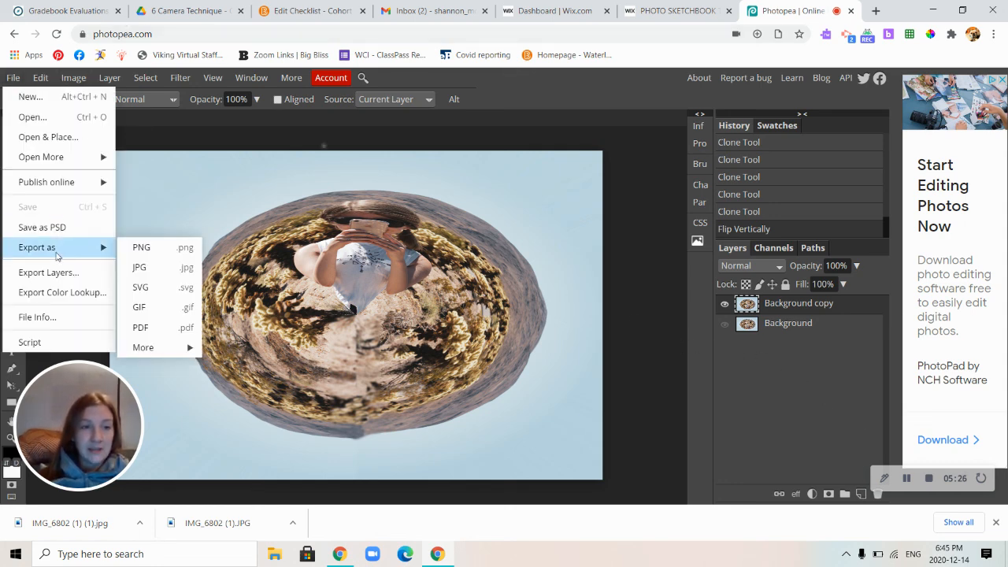
left_click(157, 267)
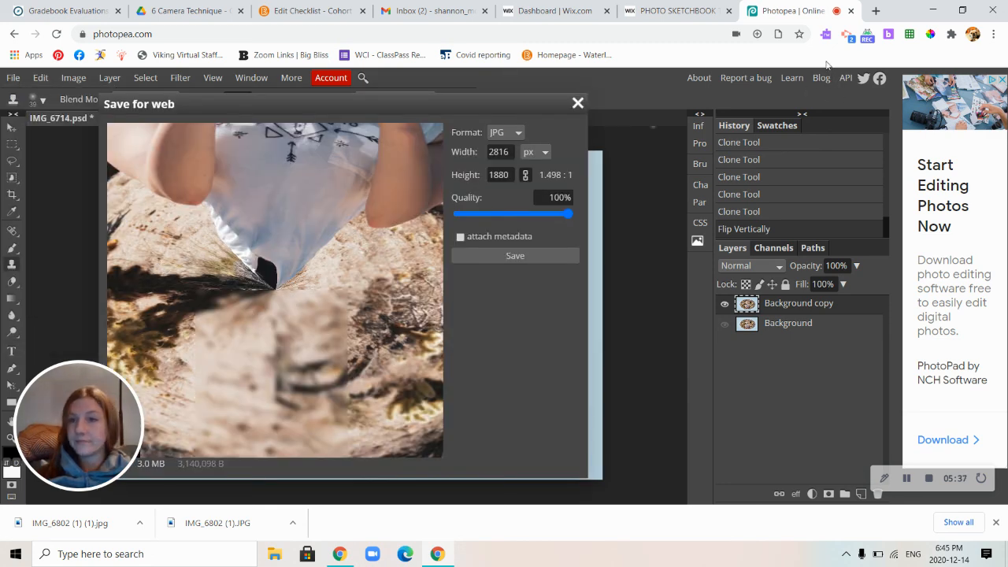